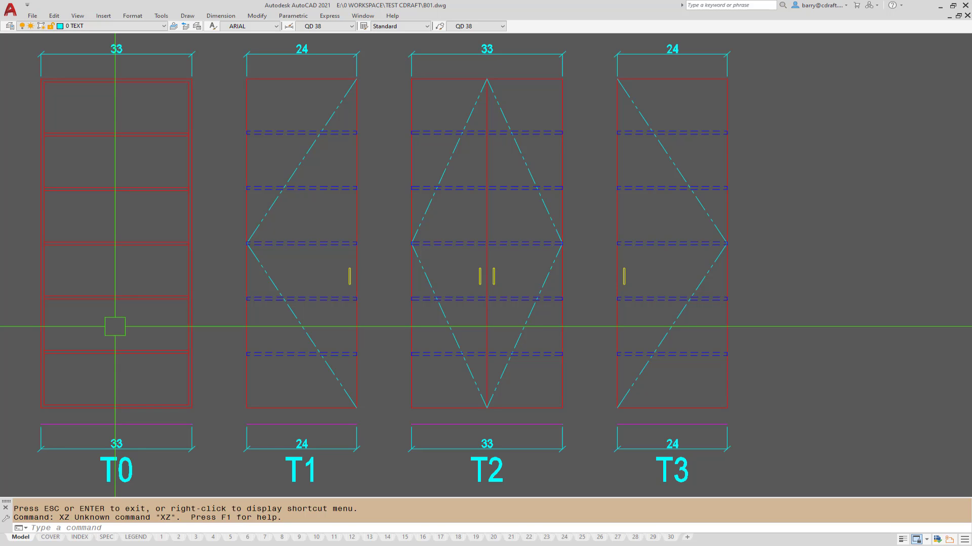
Zoom to sheet 2 with Z2 and insert the TG title graphic at the sheet frame's lower-left corner.
text(XZ)
key(Escape)
text(ZX)
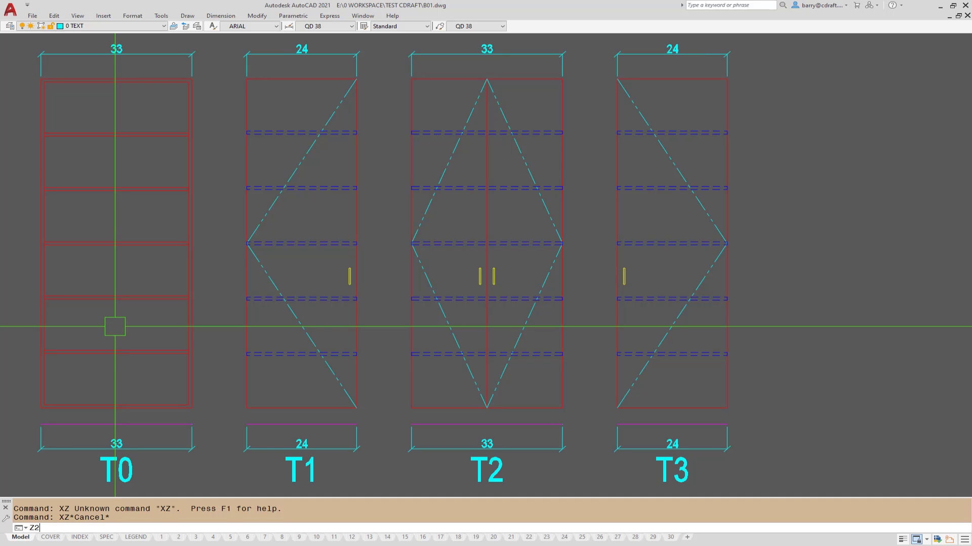
key(Return)
text(TG)
key(Return)
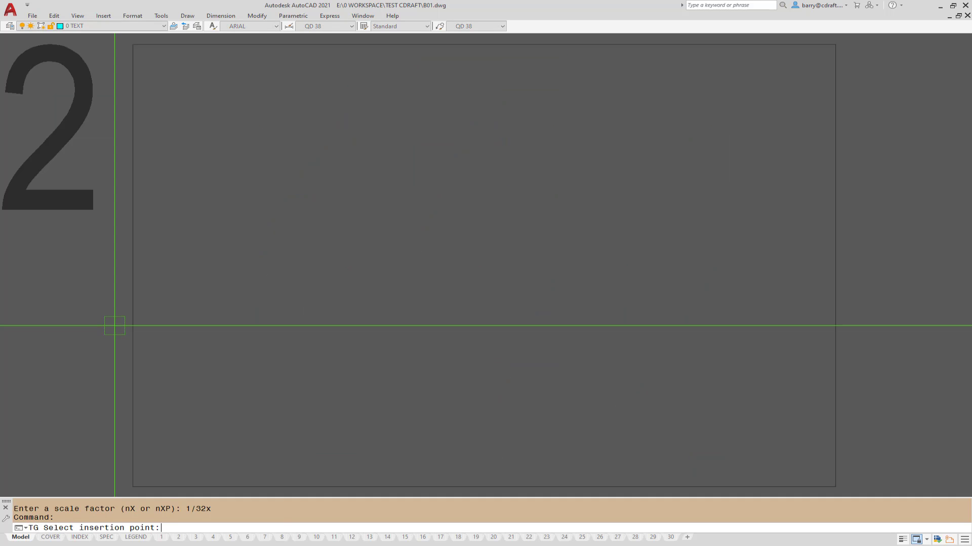
click(133, 487)
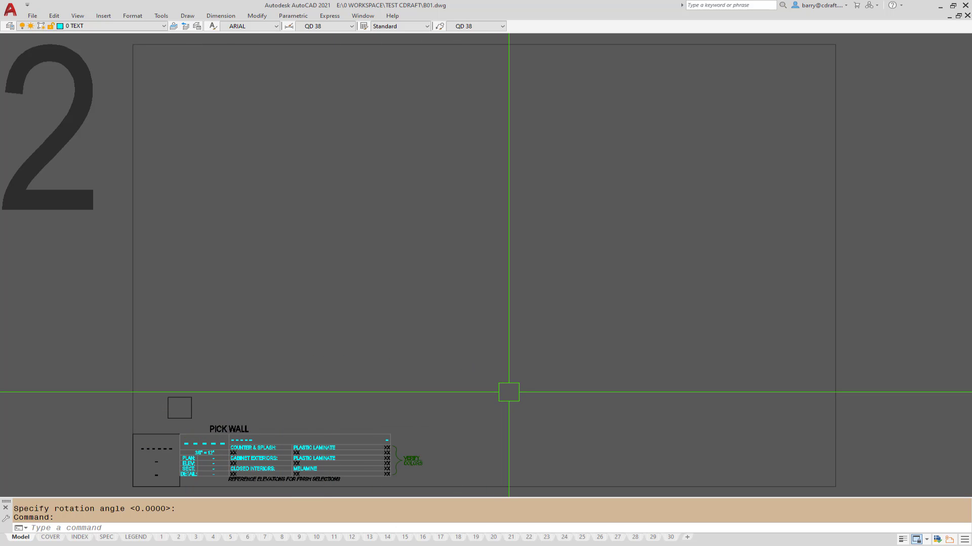
Insert two T0 open tall cabinets at the default insertion point, each 36 wide and 84 high with 5 shelves.
text(TO)
key(Return)
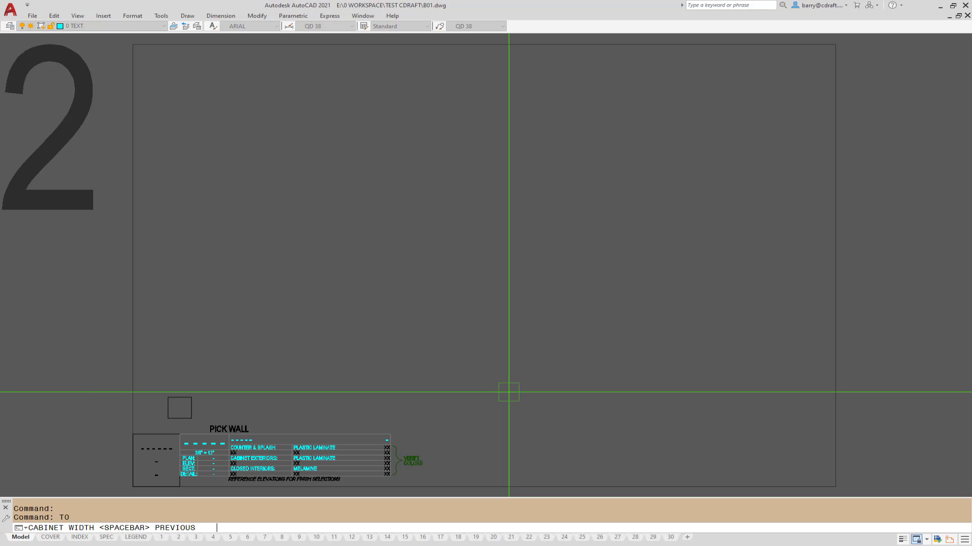
text(36)
key(Return)
text(84)
key(Return)
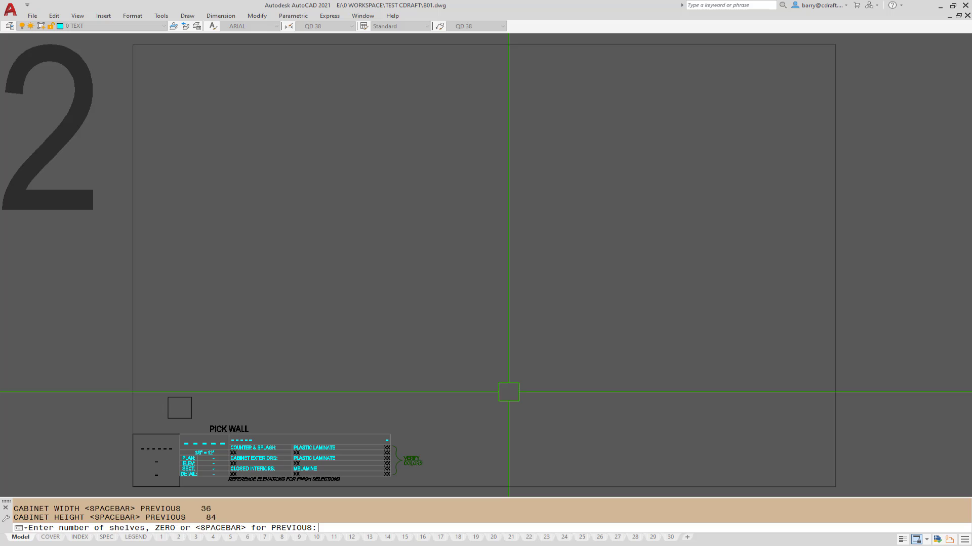
text(5)
key(Return)
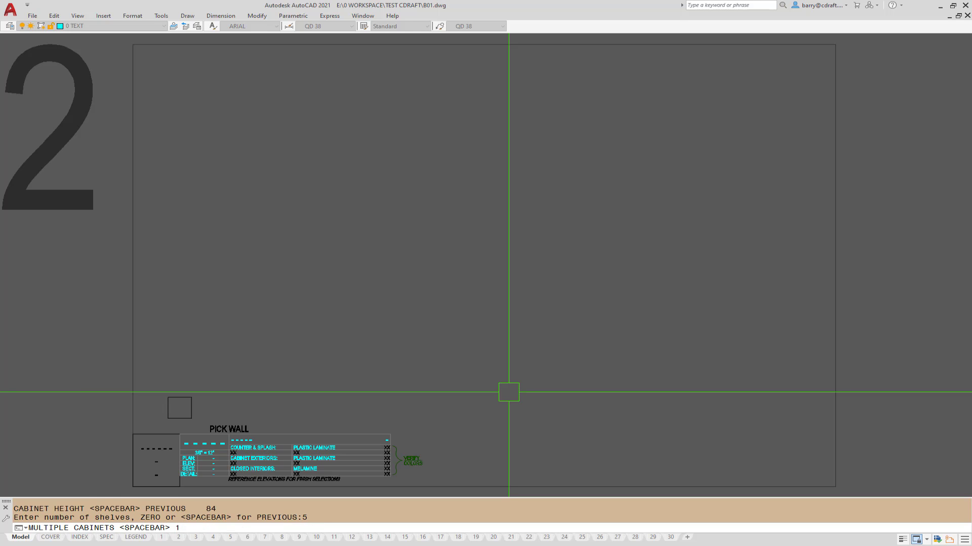
text(2)
key(Return)
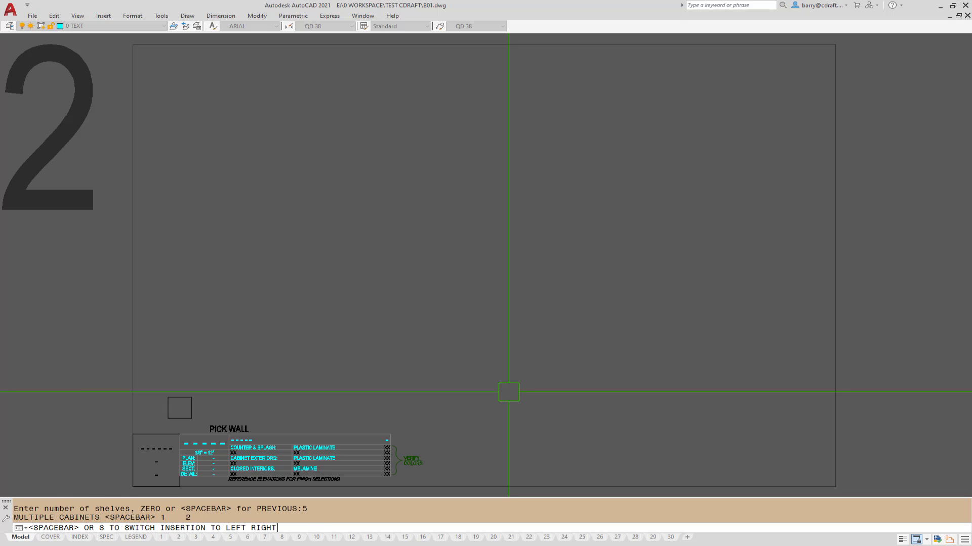
key(space)
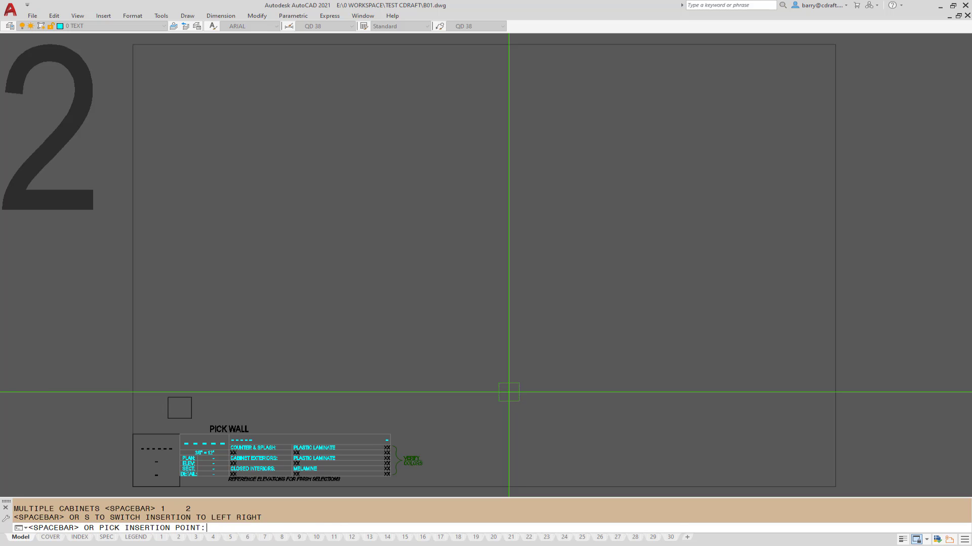
key(space)
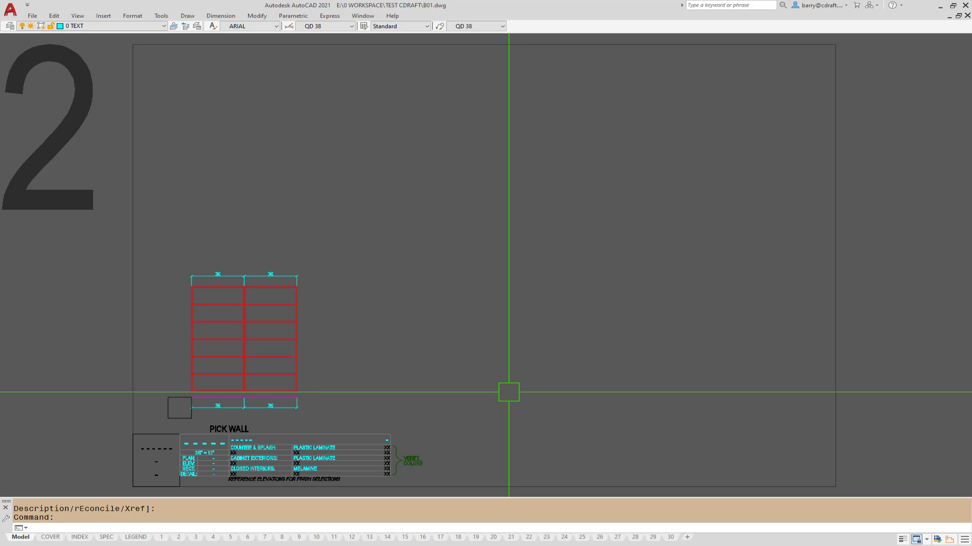
Add two W2 double-door wall cabinets beside the tall cabinets, using the previous width, height 36 and 2 shelves.
text(T)
key(BackSpace)
text(W2)
key(Return)
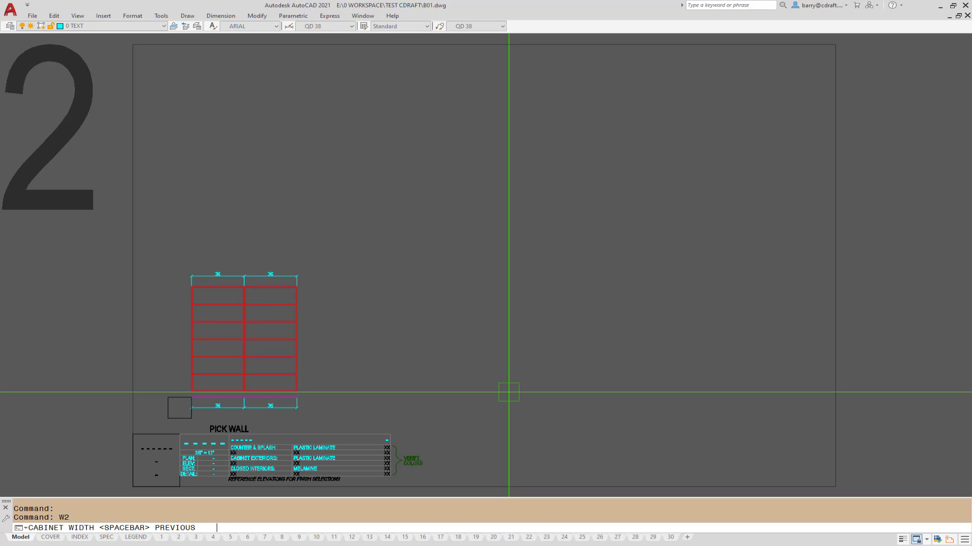
key(space)
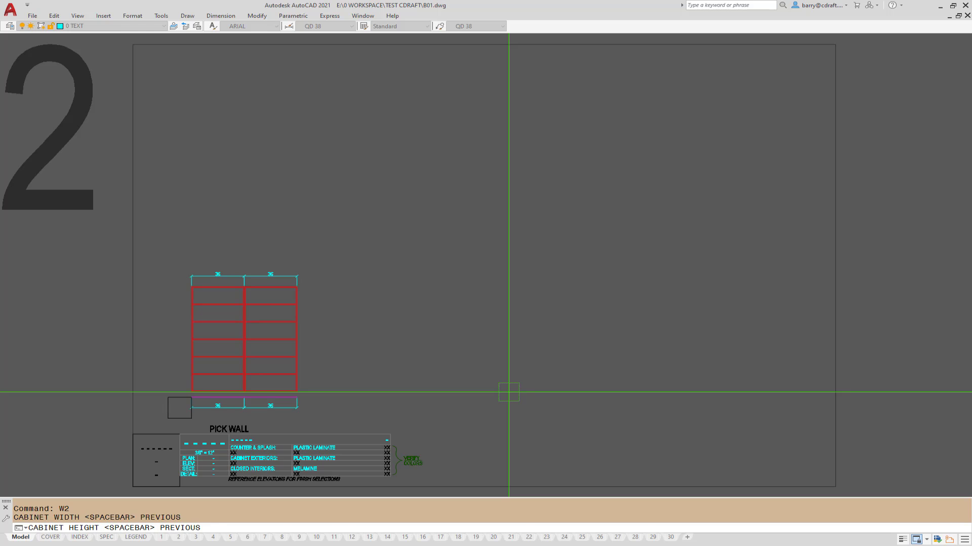
text(36)
key(Return)
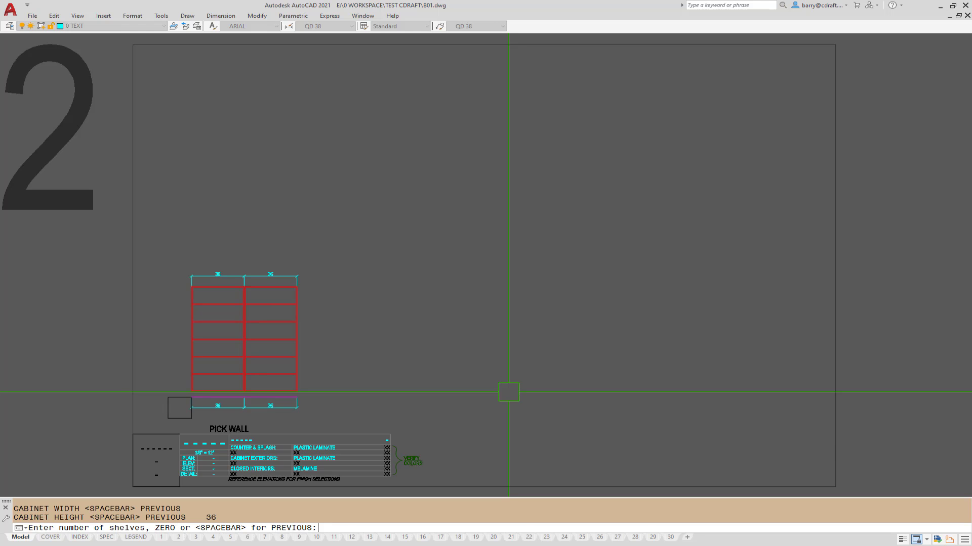
text(2)
key(Return)
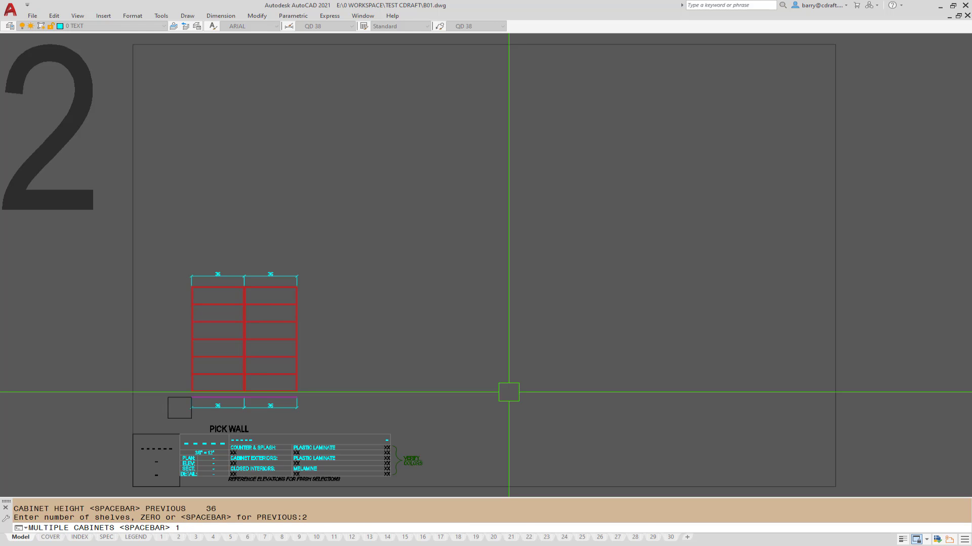
text(2)
key(Return)
key(space)
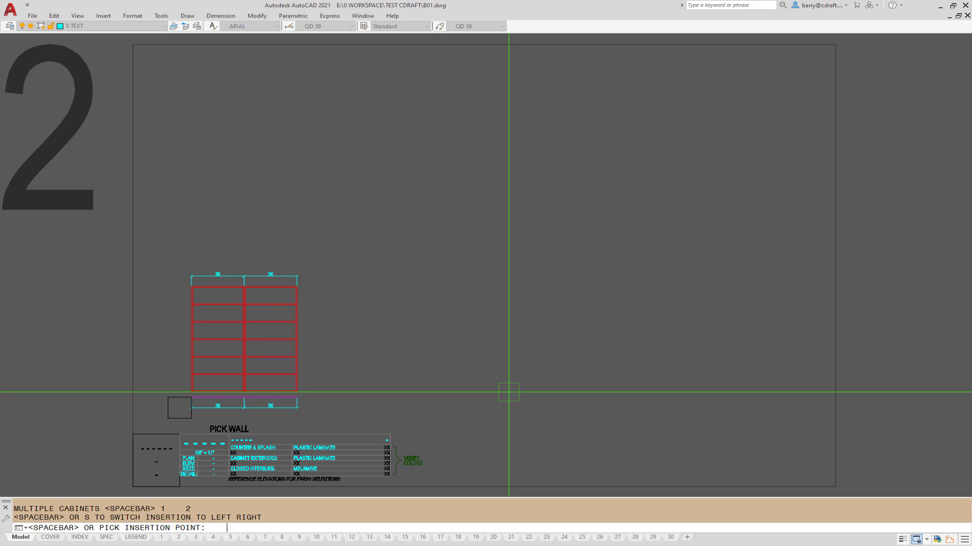
key(space)
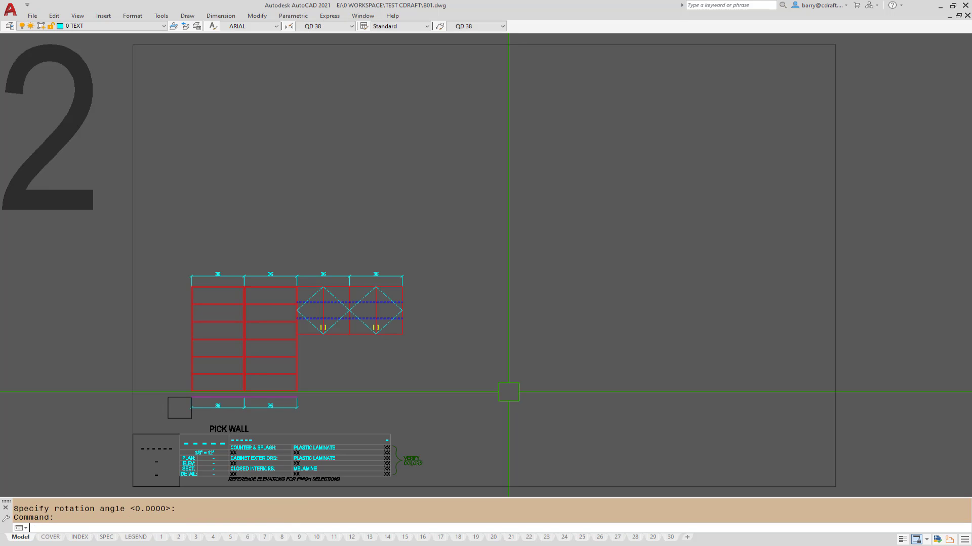
Add two B22 base cabinets below the wall cabinets, using the previous counter width, counter height 36 and 1 shelf.
text(B22)
key(Return)
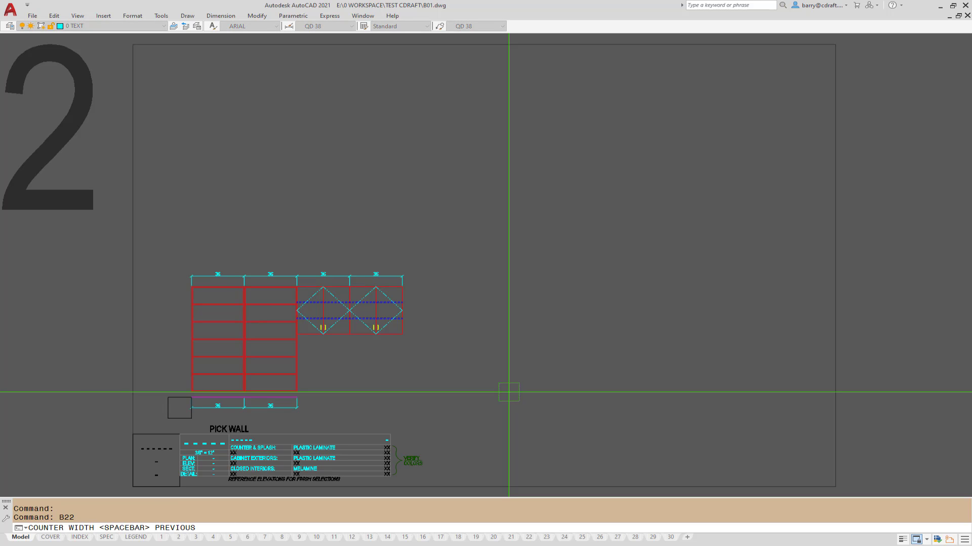
key(space)
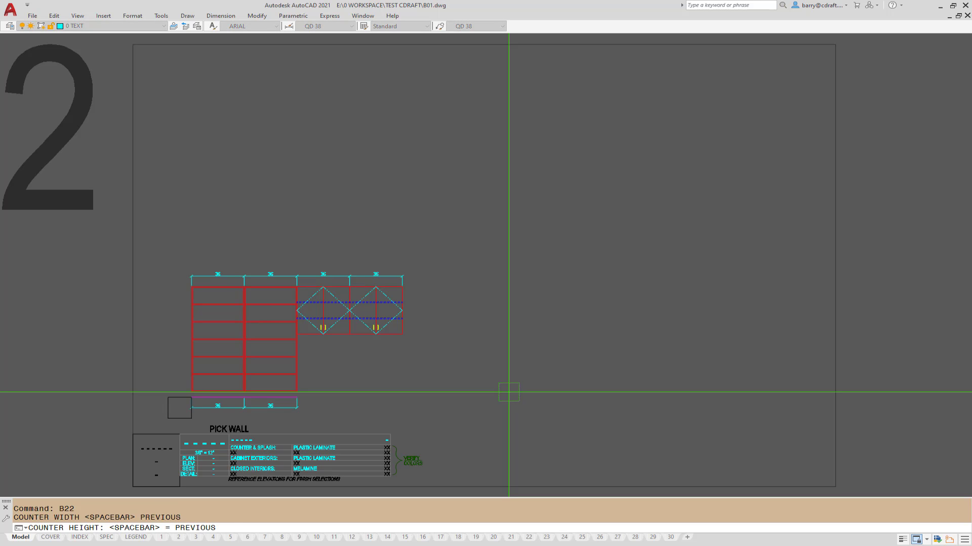
key(space)
text(1)
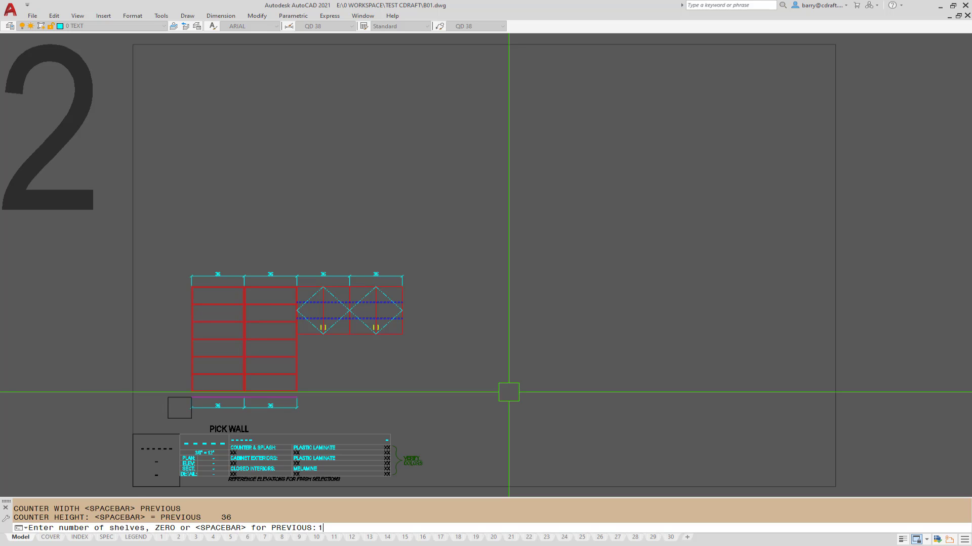
key(Return)
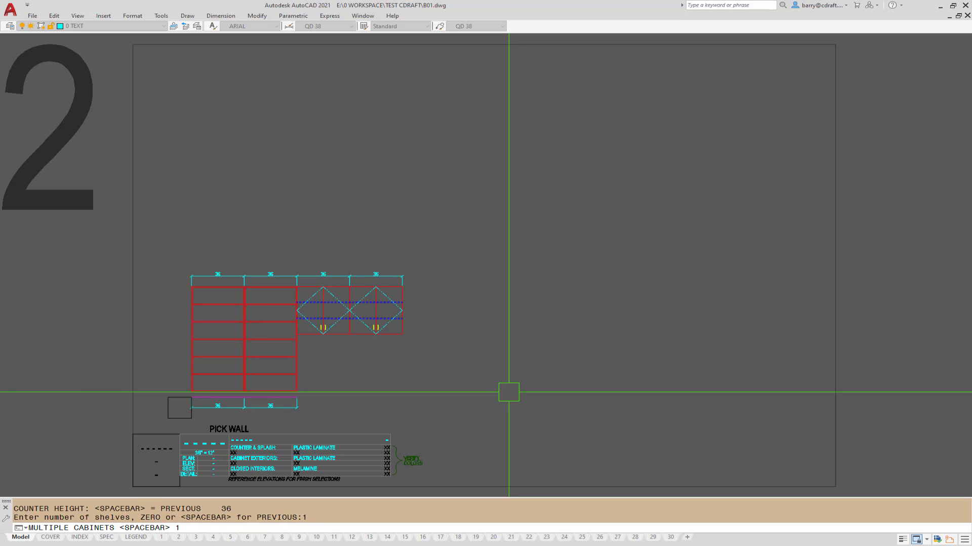
text(2)
key(Return)
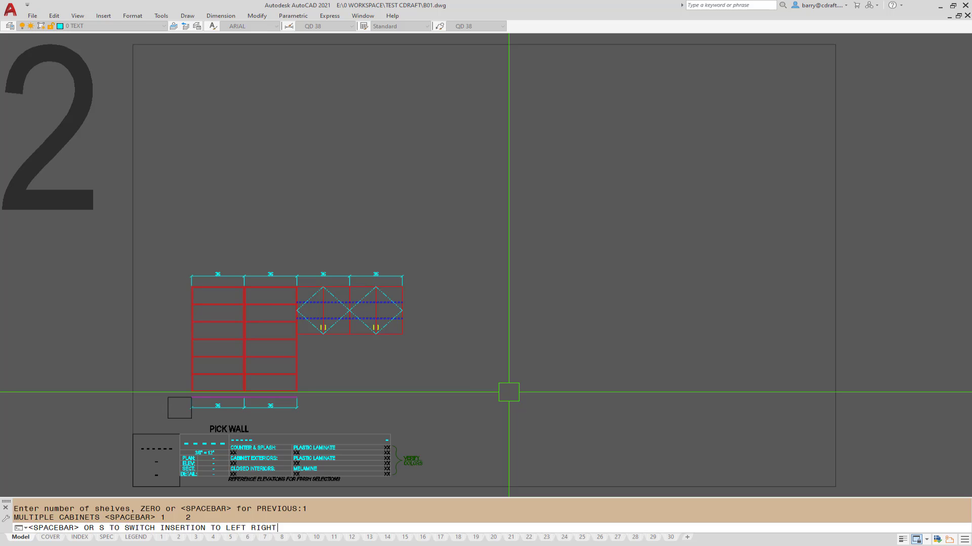
key(space)
key(space)
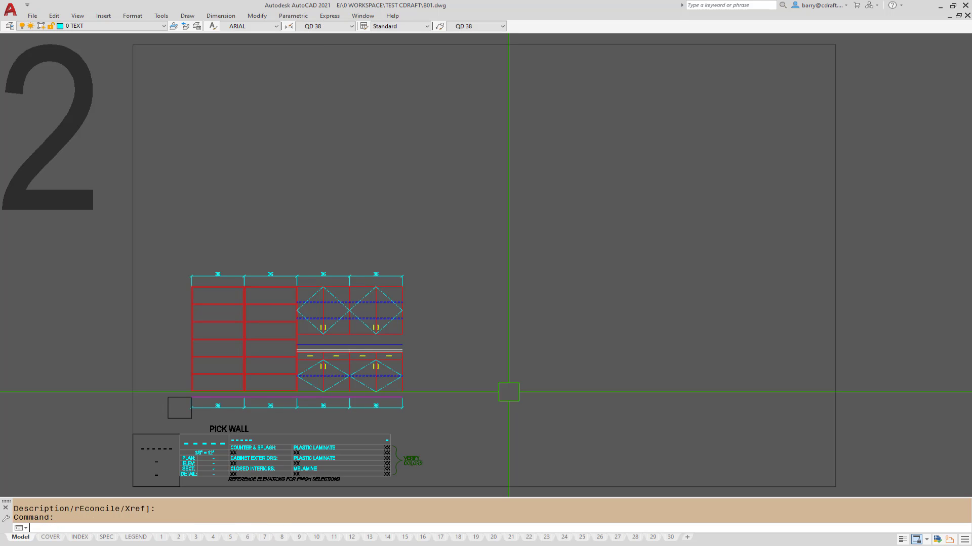
Add two T2 double-door tall cabinets at the open end of the run, each 36 wide and 84 high with 5 shelves.
text(T2)
key(space)
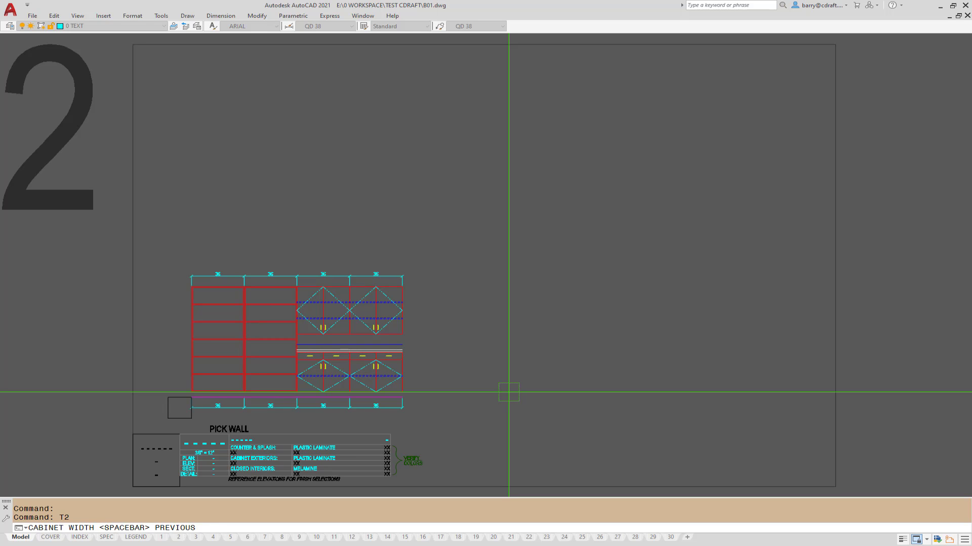
text(36)
key(Return)
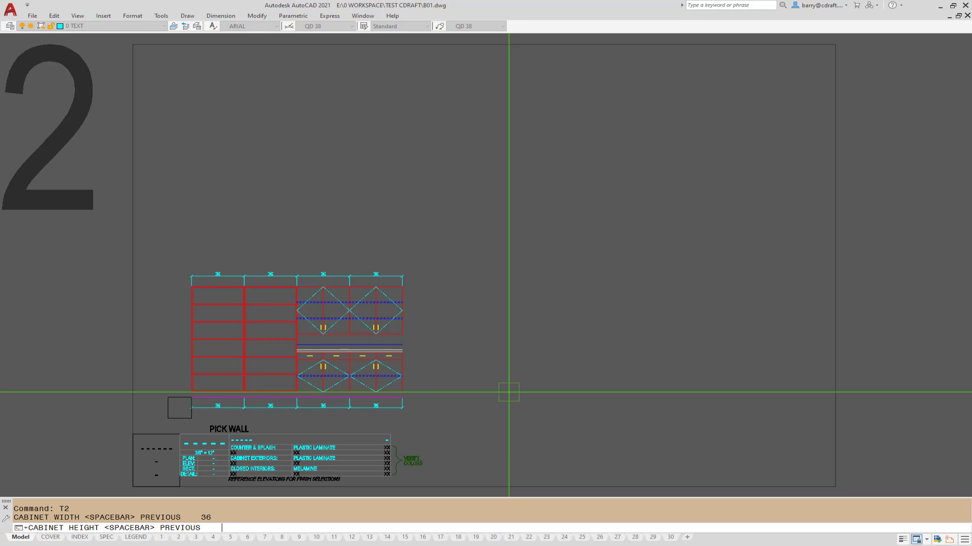
text(84)
key(Return)
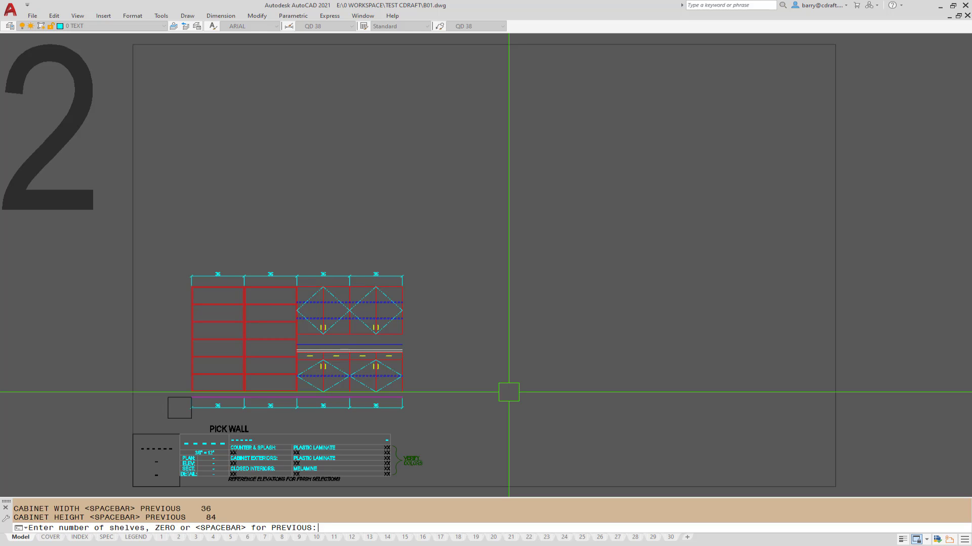
text(5)
key(Return)
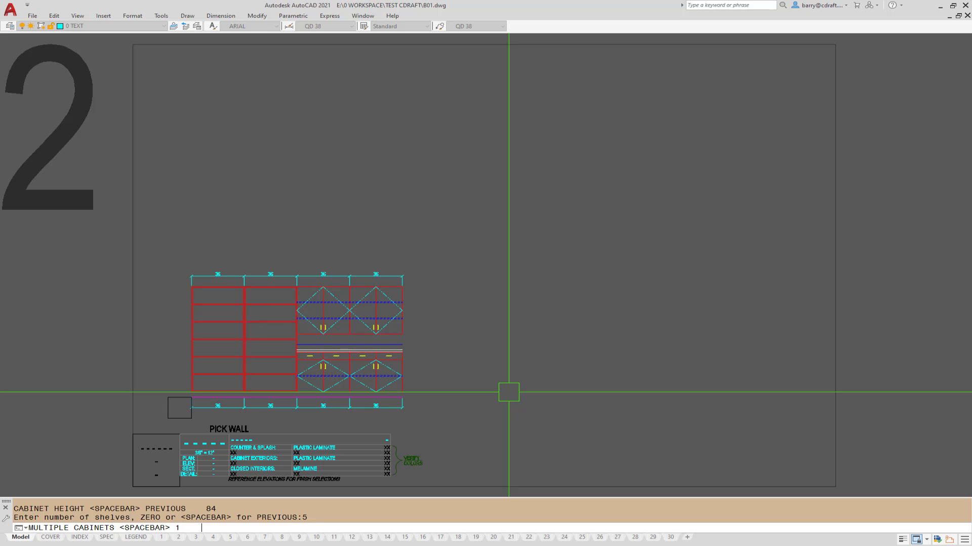
text(2)
key(Return)
key(space)
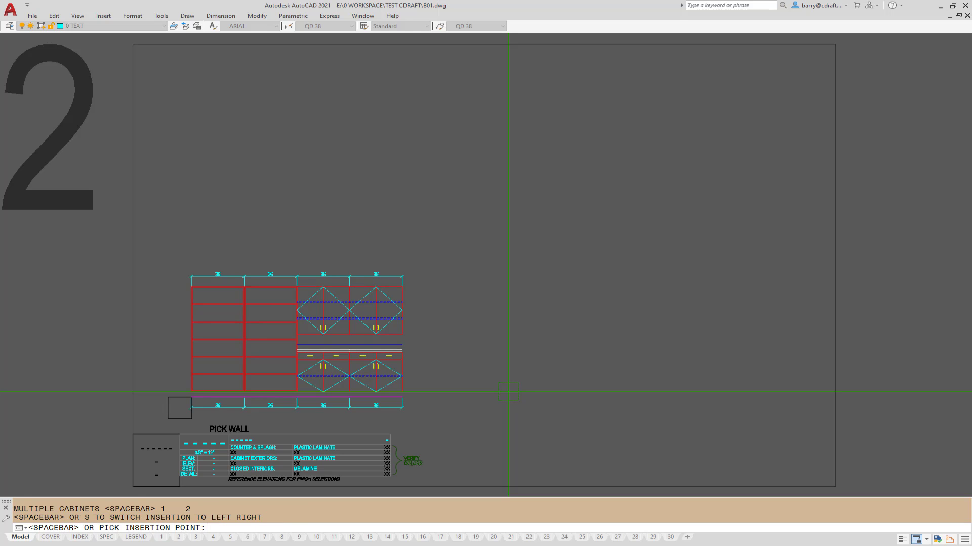
click(509, 392)
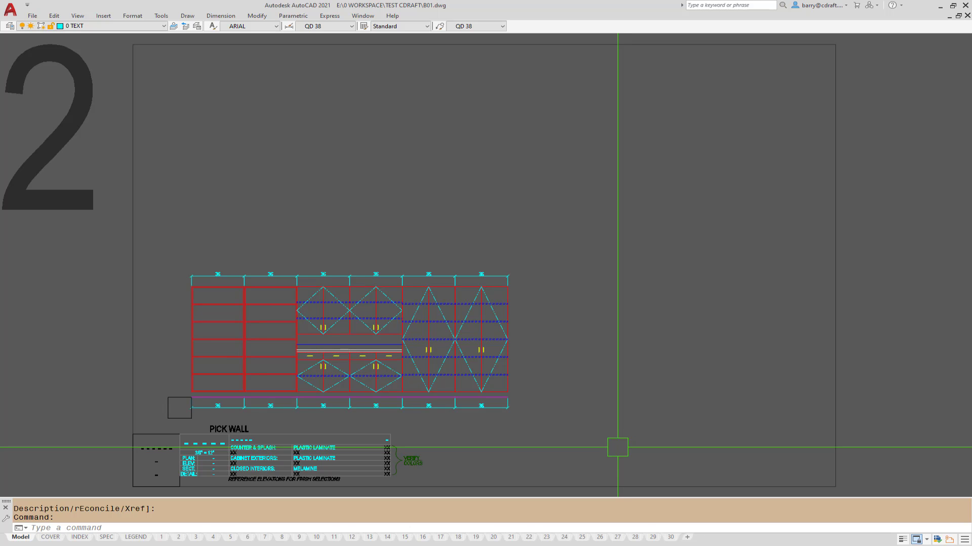
Erase the whole cabinet elevation with its dimensions, keeping the title graphic.
text(e)
key(Return)
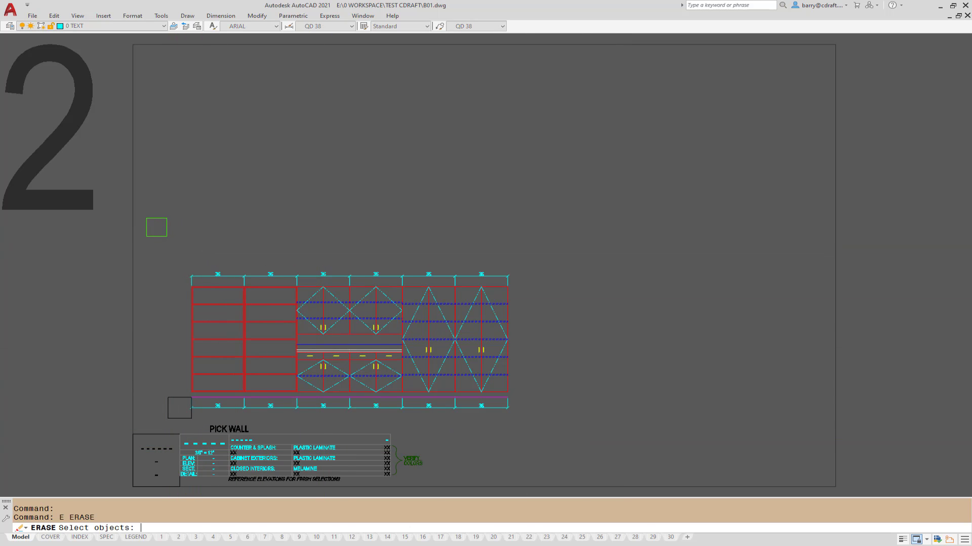
click(156, 227)
click(581, 412)
key(Return)
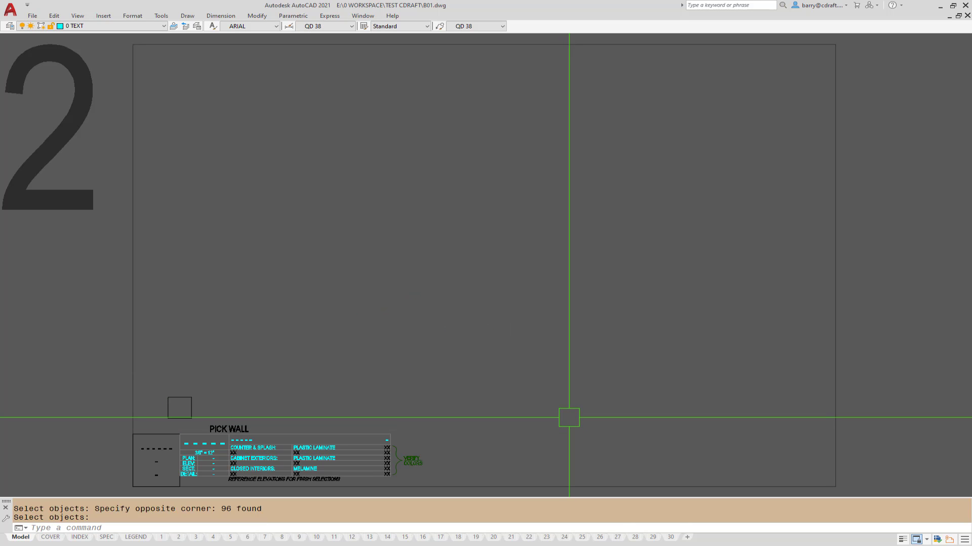
Insert two T2 double-door cabinets, 36 wide and 44 high with 2 shelves each, at the small square's upper-right corner.
text(t2)
key(Return)
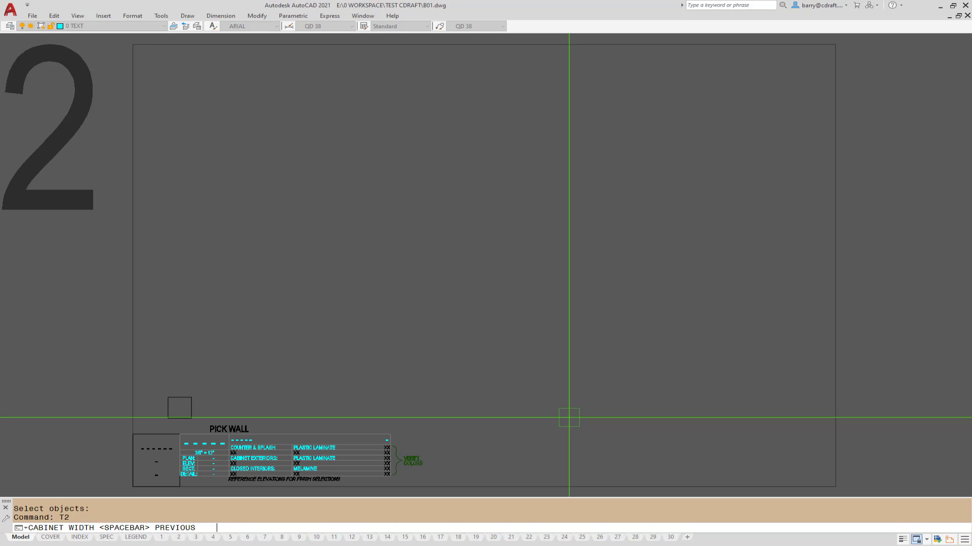
text(36)
key(Return)
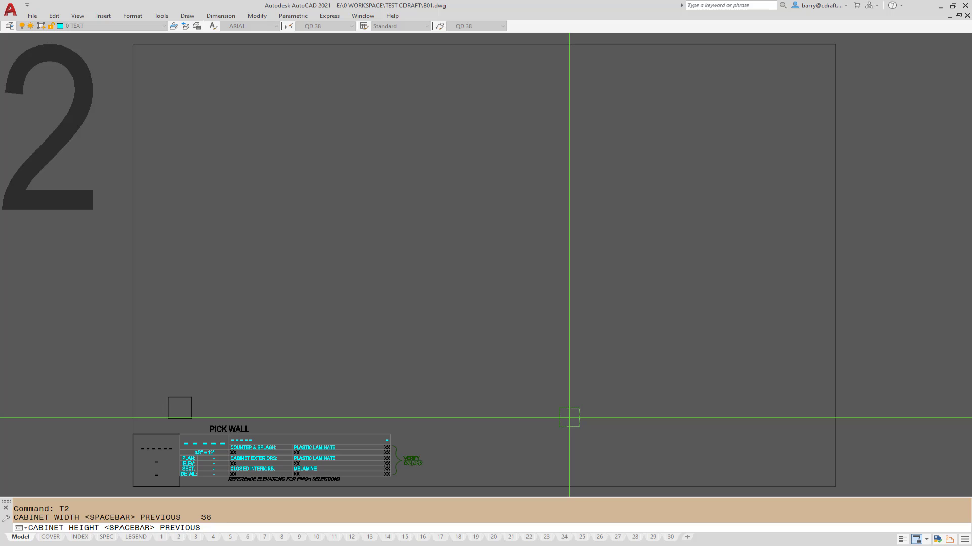
text(44)
key(Return)
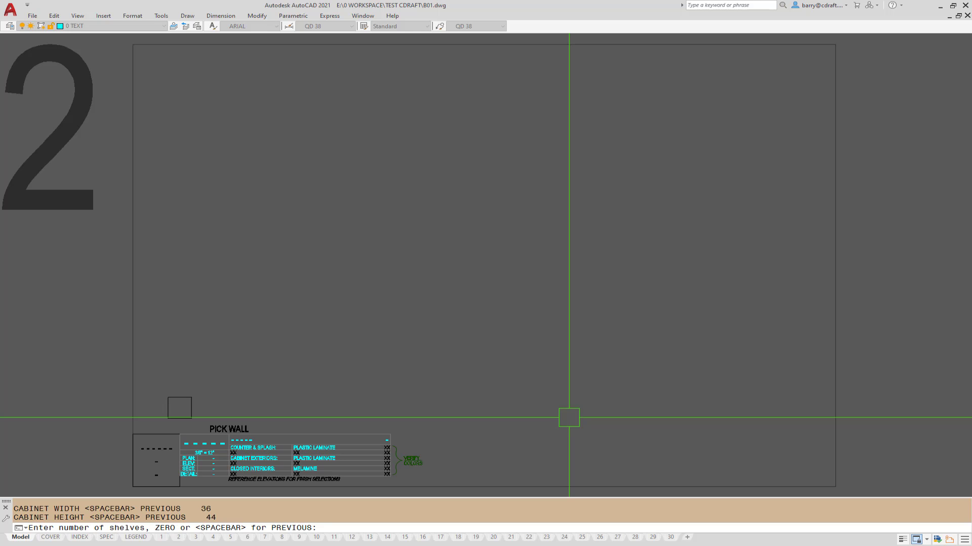
text(2)
key(Return)
text(2)
key(Return)
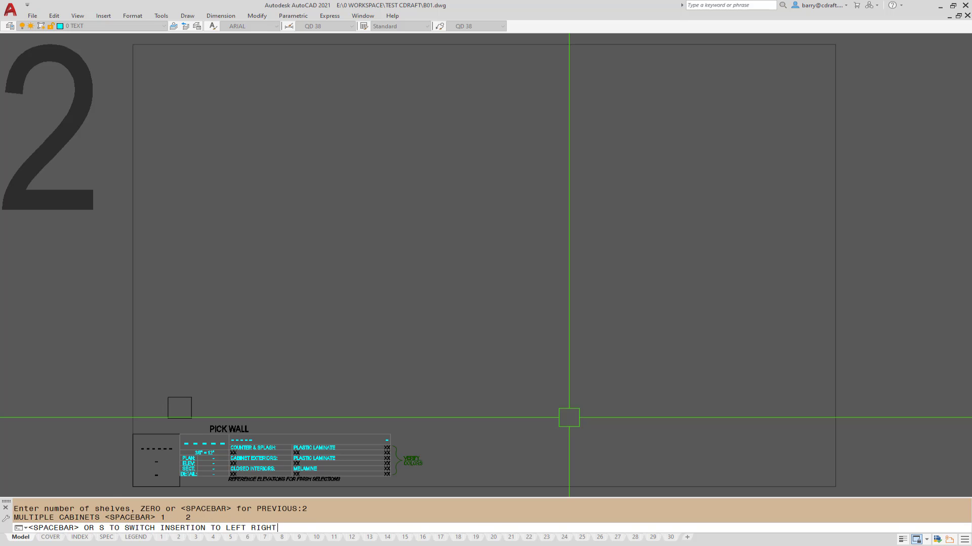
key(space)
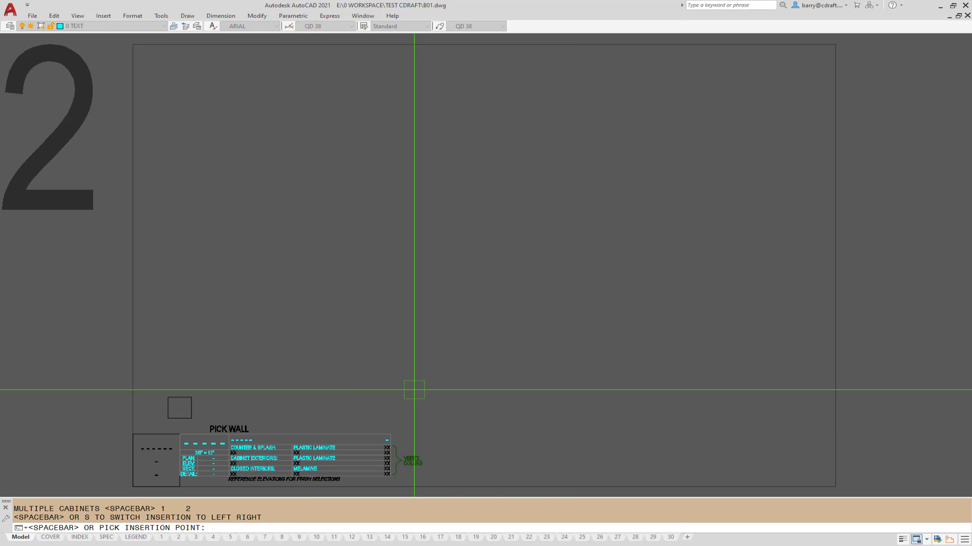
click(191, 398)
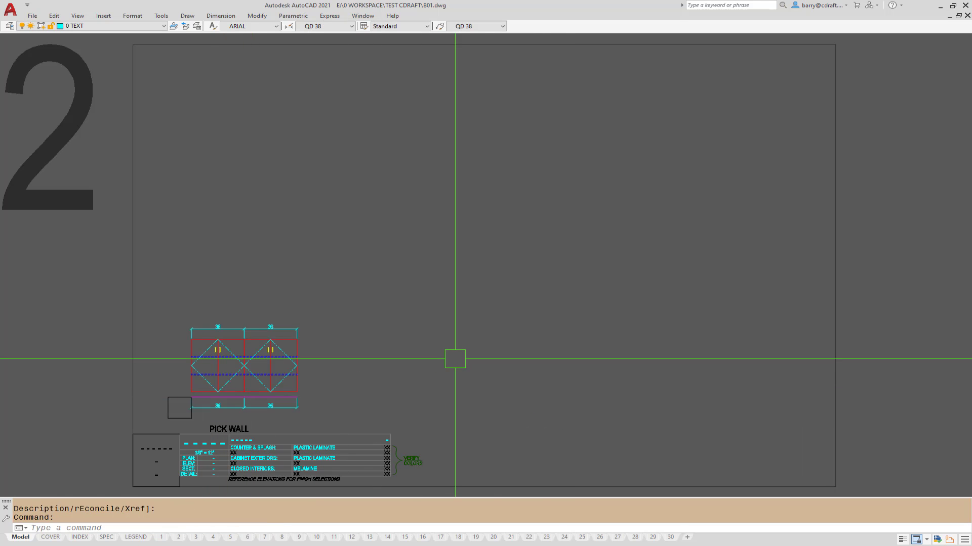
Erase the two 36 width dimensions above the double-door tall cabinets.
scroll(182, 343, up, 1)
text(e)
key(space)
click(302, 286)
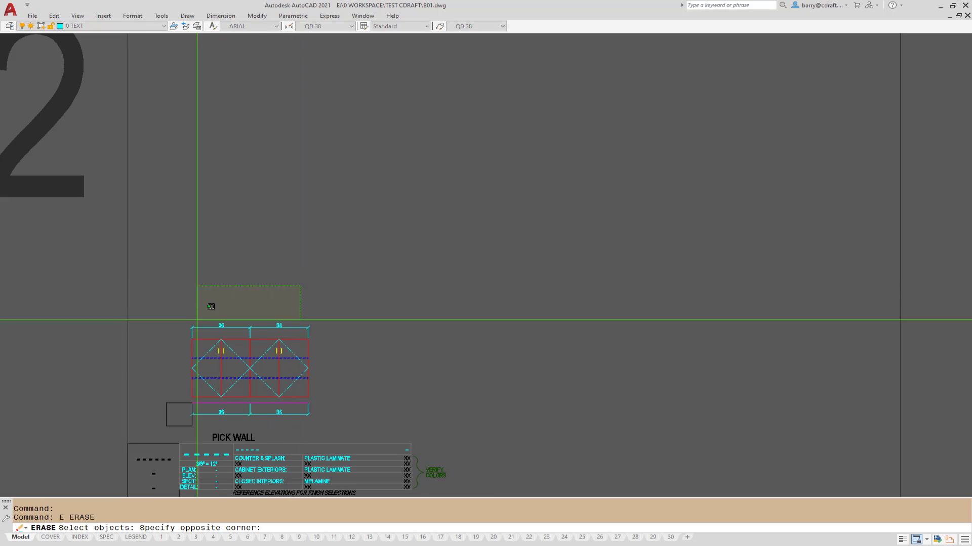
click(193, 329)
key(space)
Stack two W2 wall cabinets directly on top of the T2 cabinets, using the previous width, height 40 and 2 shelves each.
text(w2)
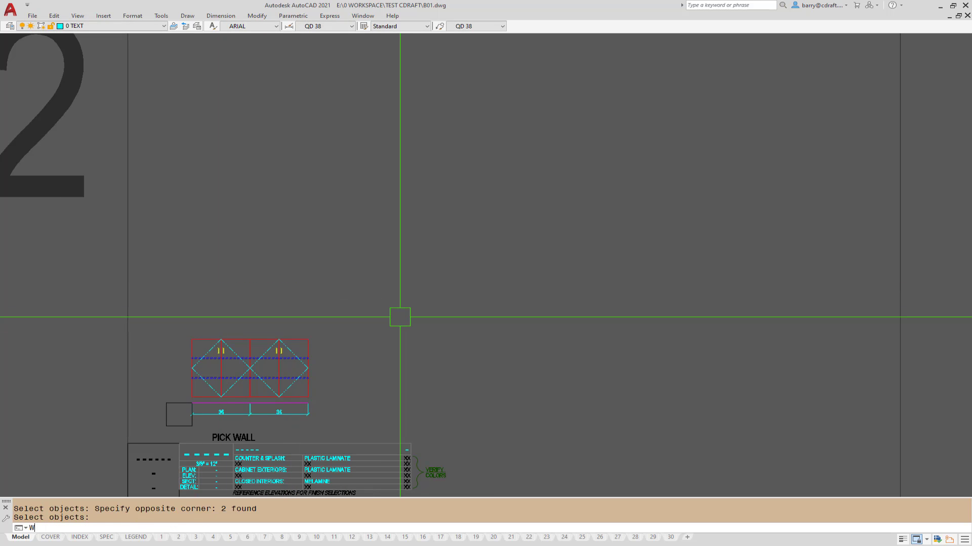
key(space)
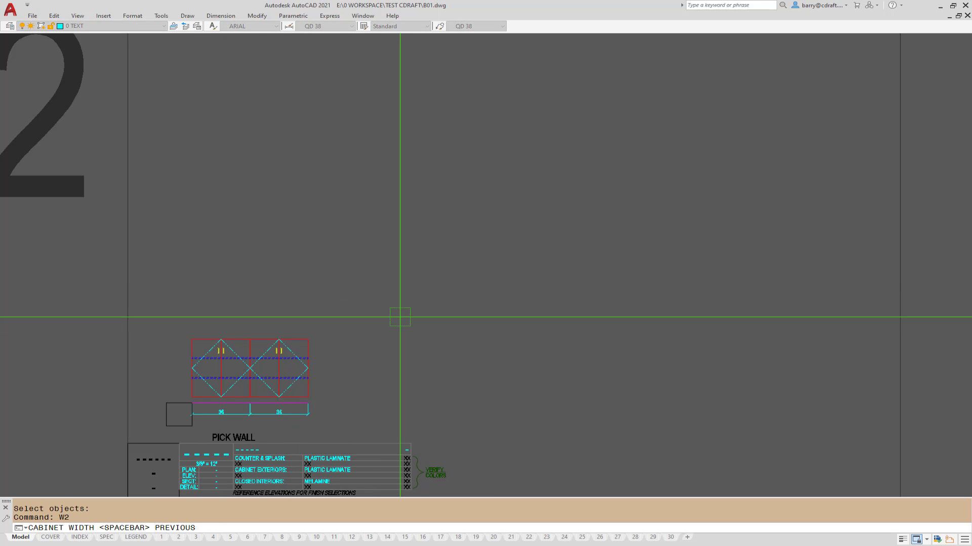
key(space)
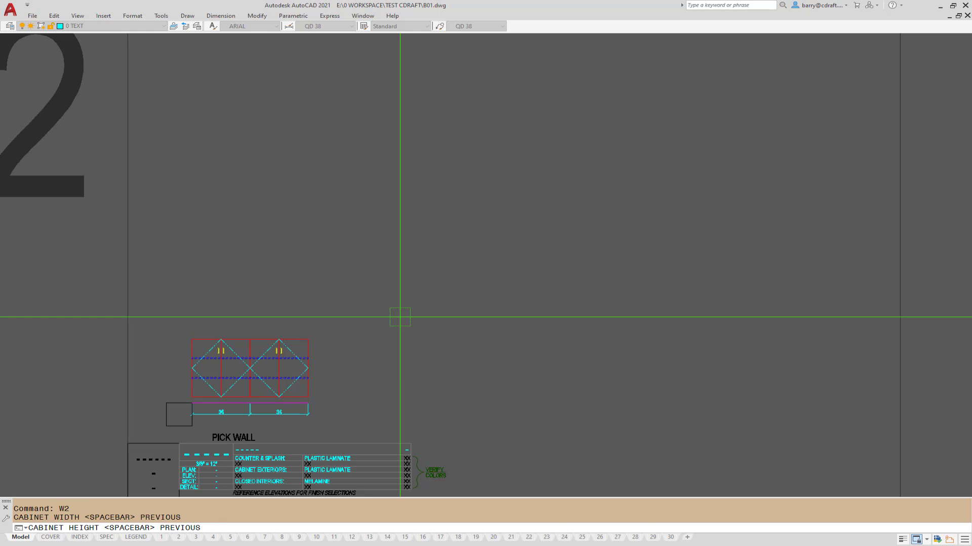
text(40)
key(space)
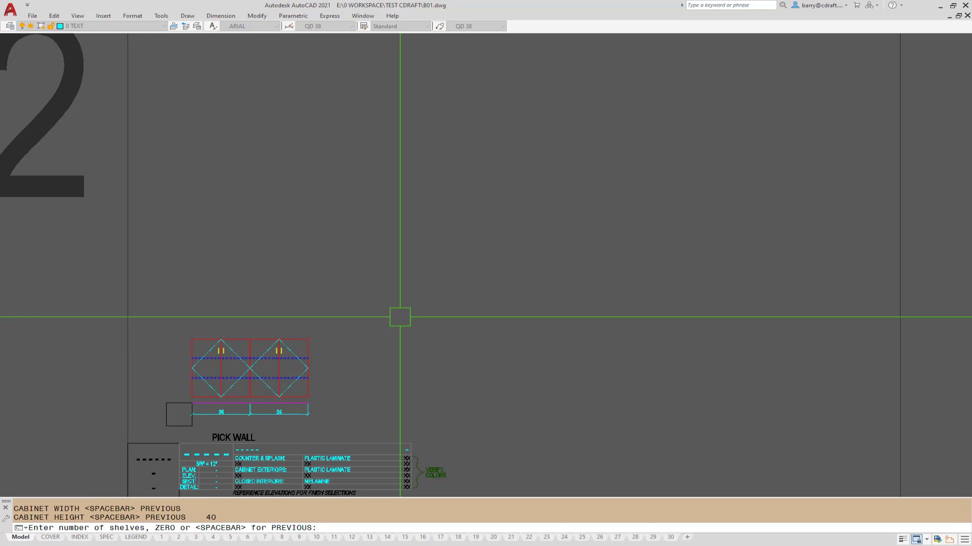
text(2)
key(space)
text(2)
key(space)
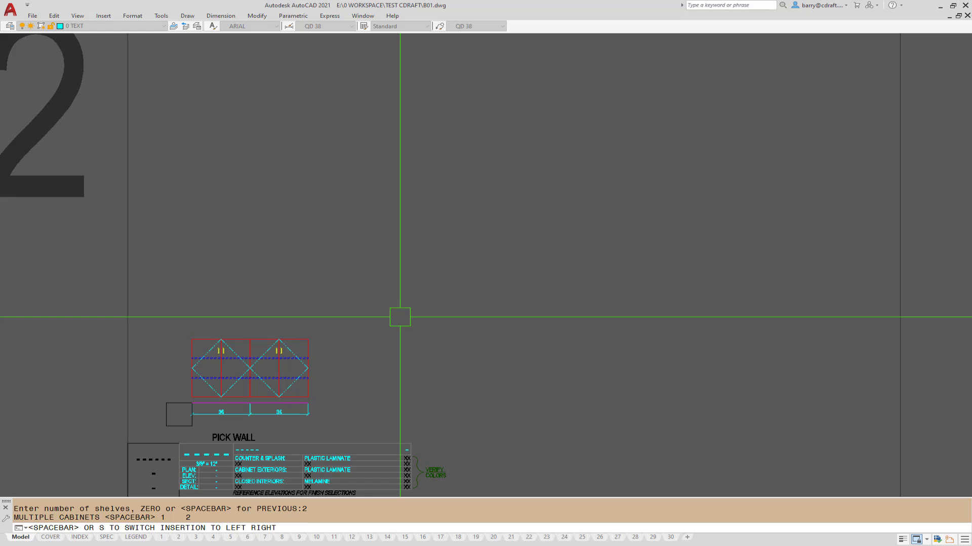
key(space)
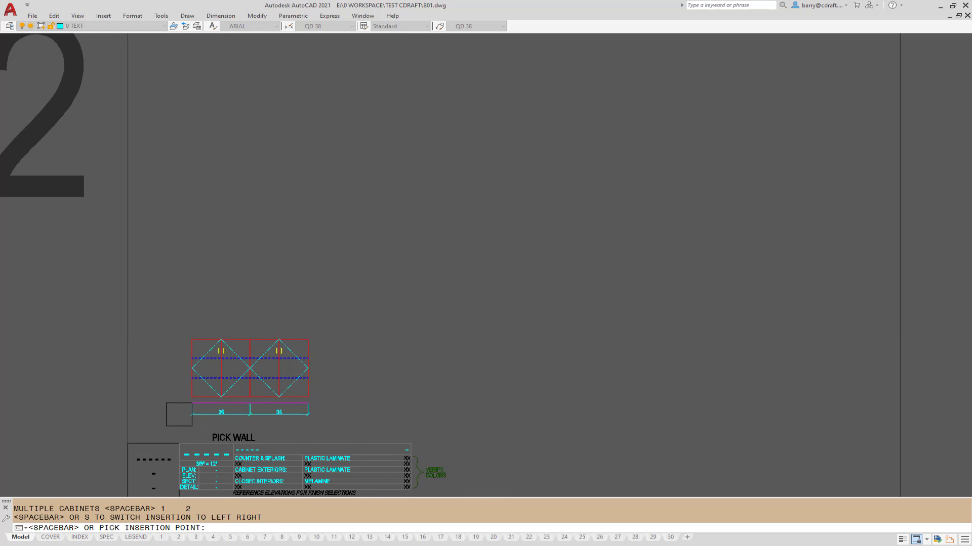
scroll(196, 322, up, 1)
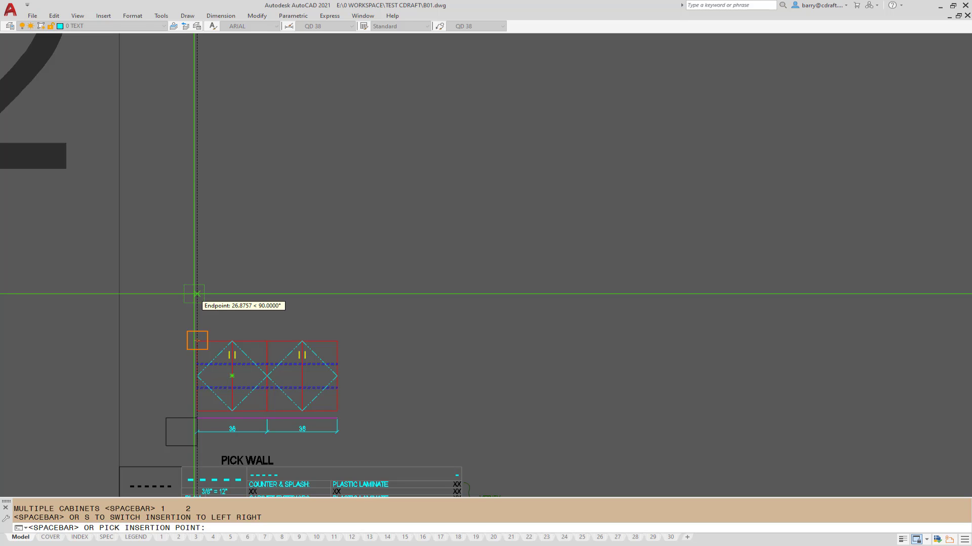
click(197, 293)
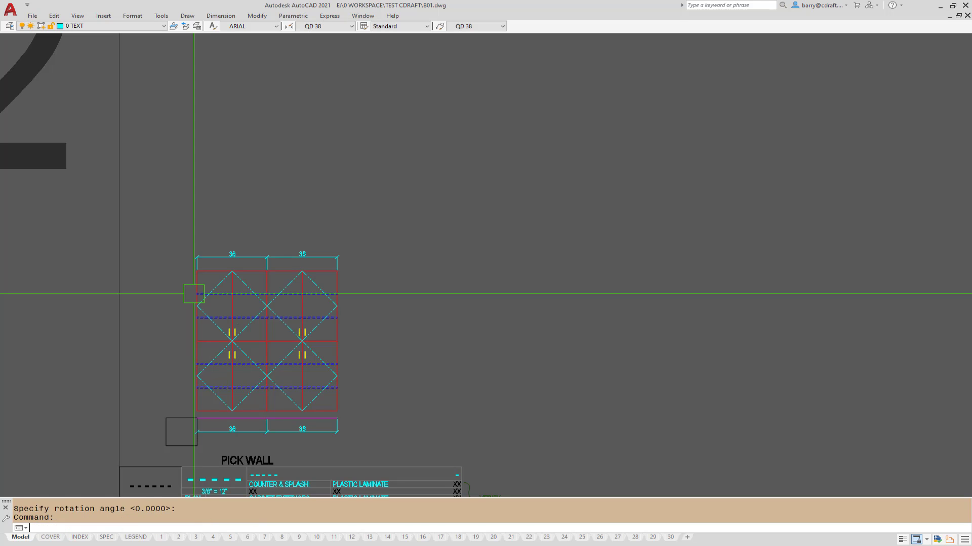
Add a vertical linear dimension along the stack's left side, from the upper cabinets' top corner to the floor line.
scroll(200, 390, up, 1)
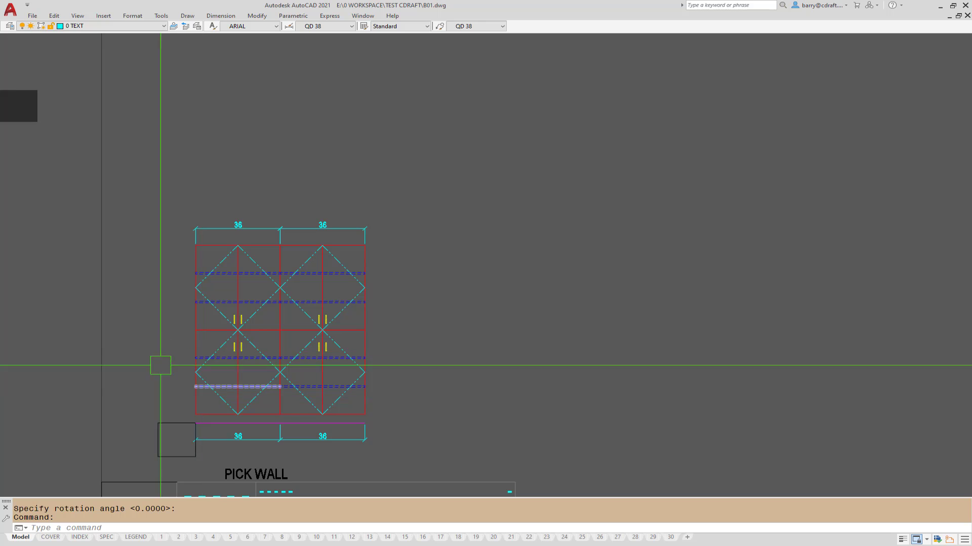
scroll(167, 376, up, 1)
scroll(167, 376, up, 1)
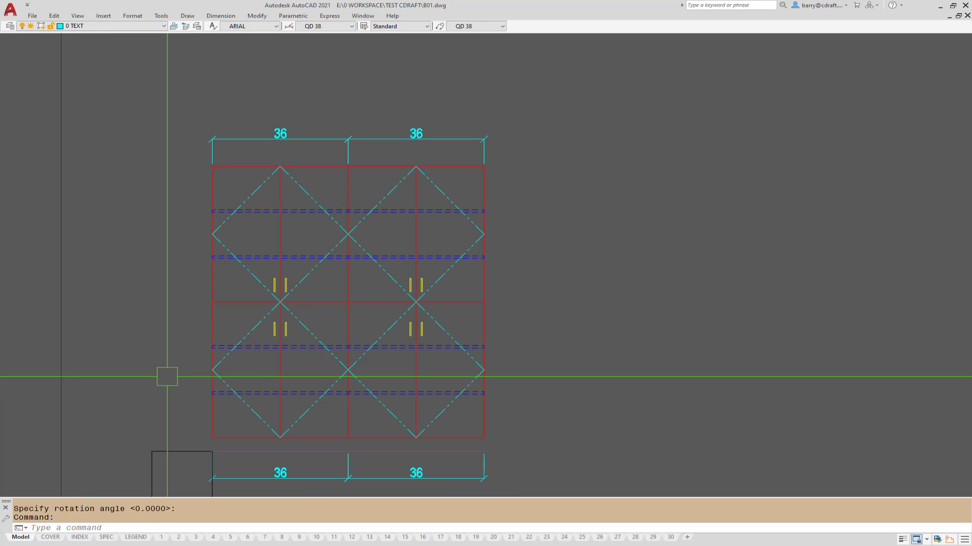
text(dc)
key(Return)
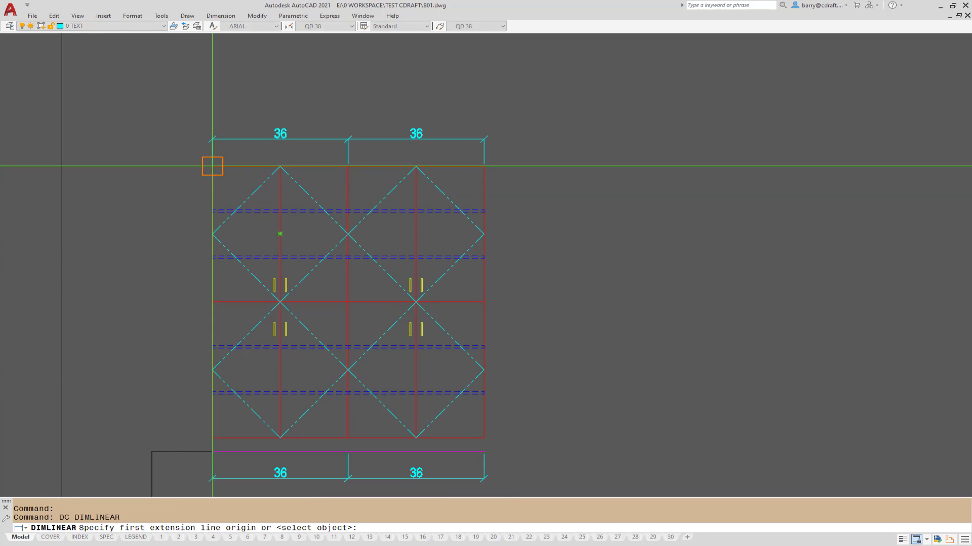
click(212, 166)
click(212, 451)
click(182, 449)
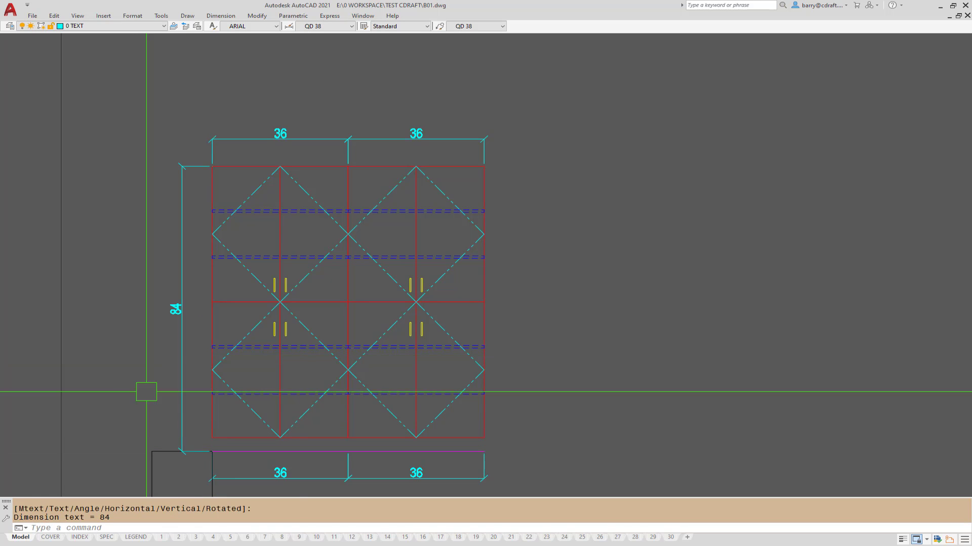
scroll(121, 349, down, 2)
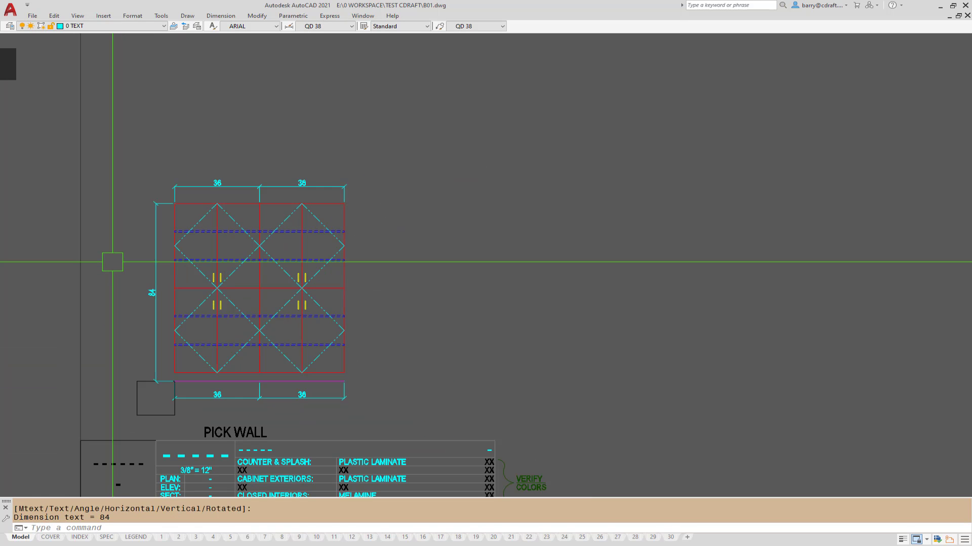